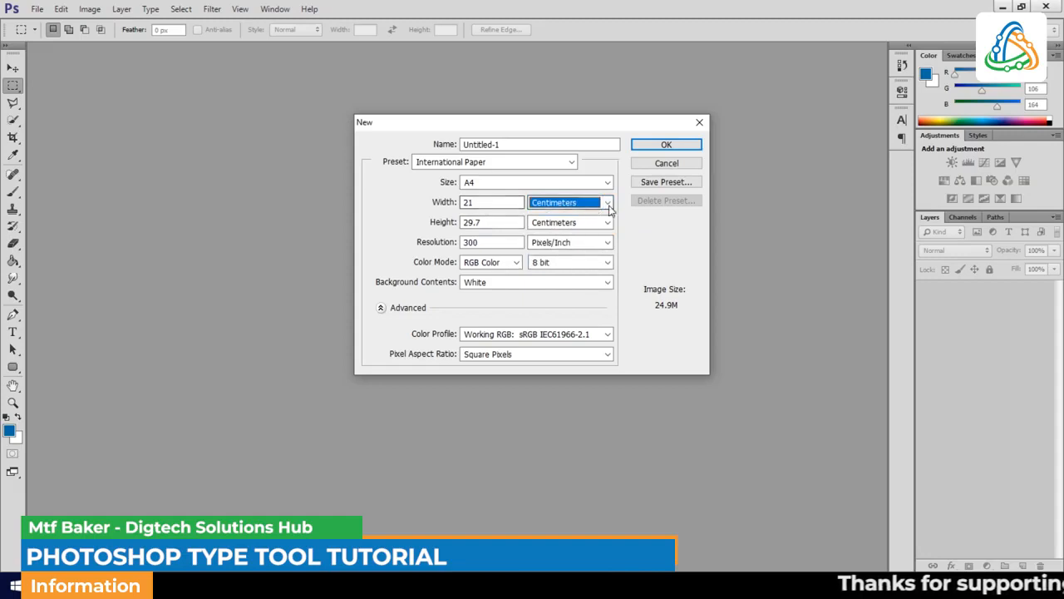
- Switch the new document's units to inches and set the width to 4
{"action": "left_click", "coordinate": [607, 202]}
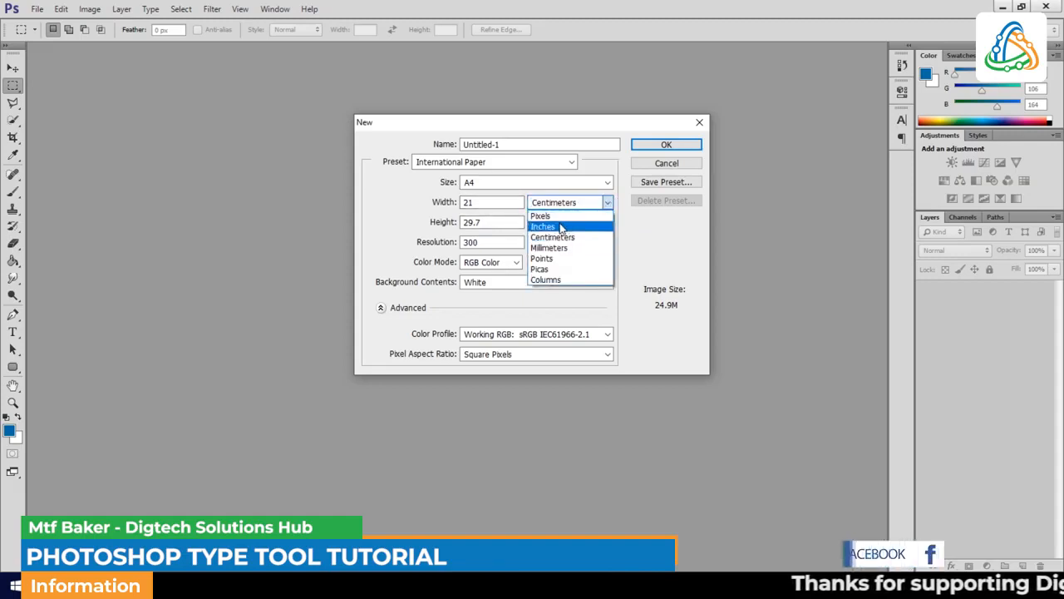
{"action": "left_click", "coordinate": [559, 227]}
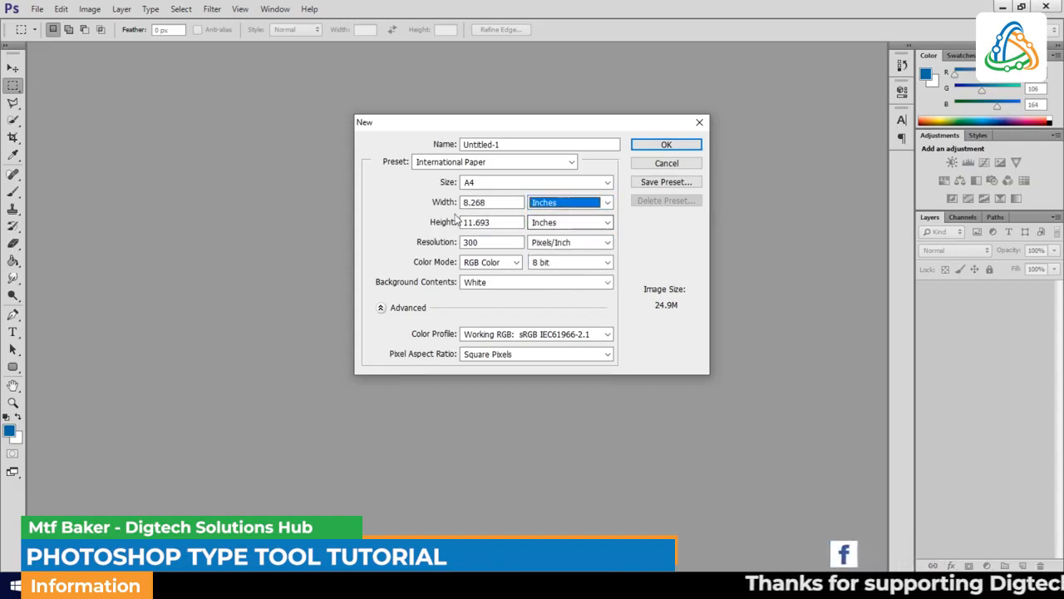
{"action": "left_click", "coordinate": [492, 205]}
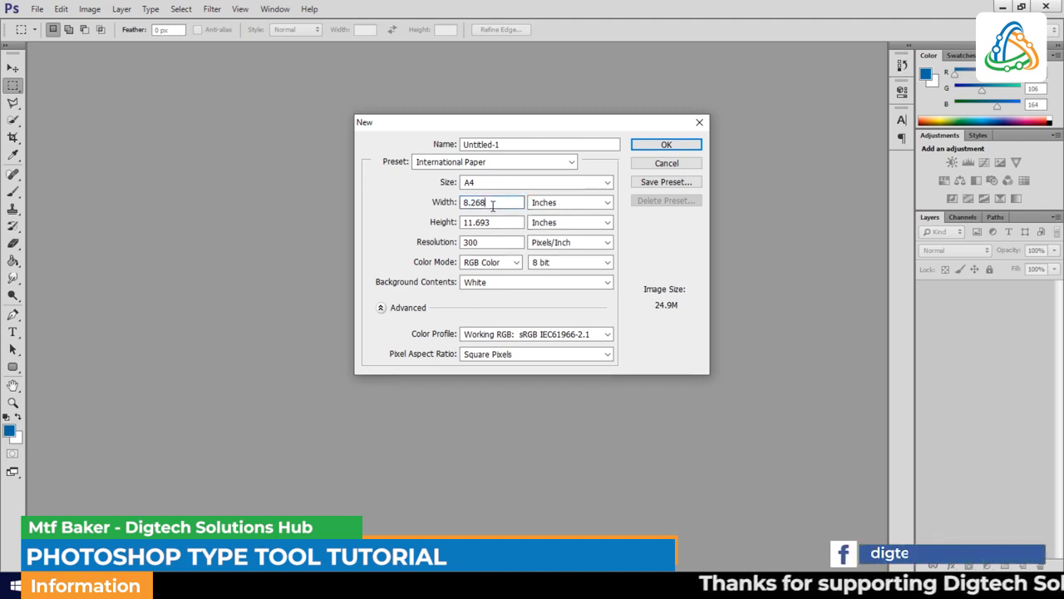
{"action": "key", "text": "BackSpace"}
{"action": "key", "text": "BackSpace"}
{"action": "key", "text": "BackSpace"}
{"action": "key", "text": "BackSpace"}
{"action": "key", "text": "BackSpace"}
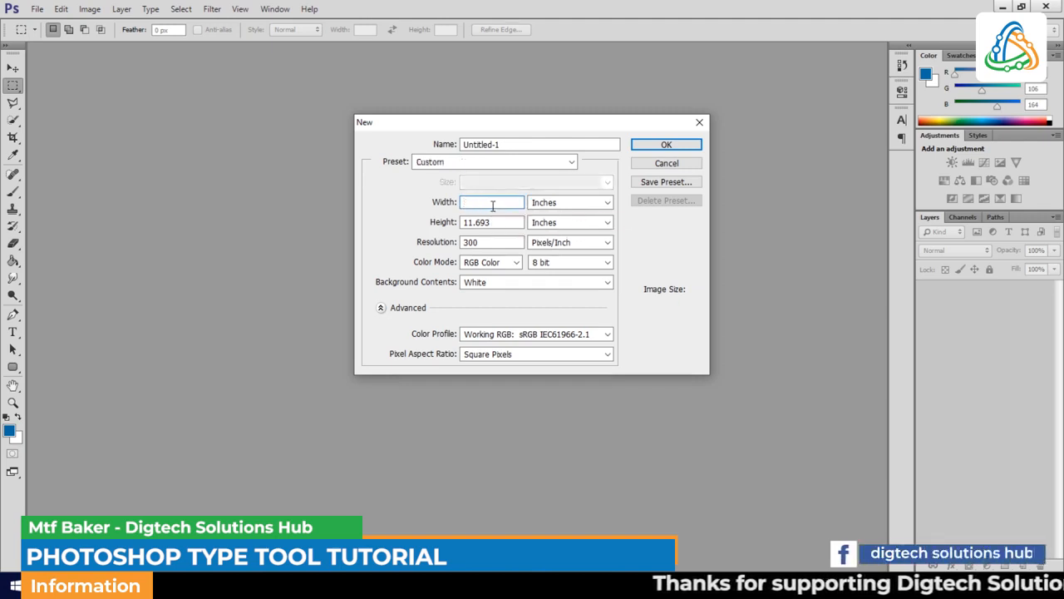
{"action": "type", "text": "4"}
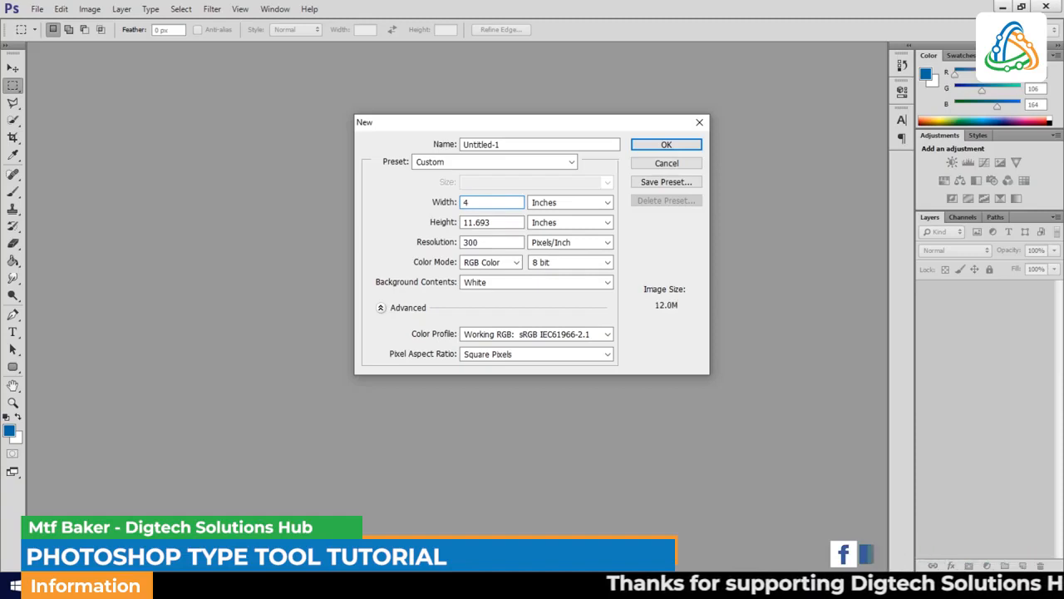
- Set the document height to 4 inches
{"action": "left_click", "coordinate": [508, 223]}
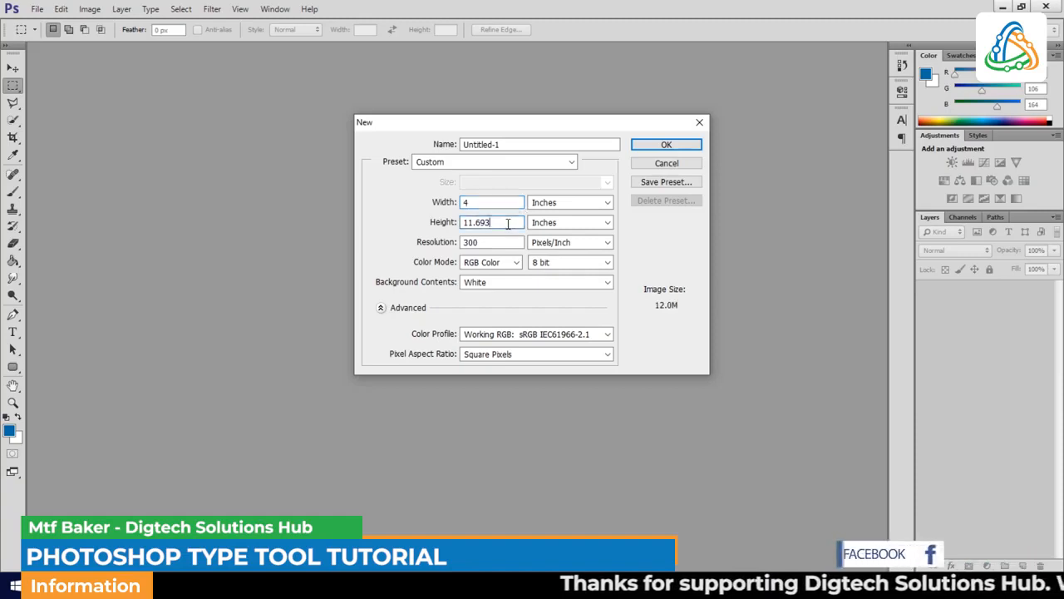
{"action": "key", "text": "BackSpace"}
{"action": "key", "text": "BackSpace"}
{"action": "key", "text": "BackSpace"}
{"action": "key", "text": "BackSpace"}
{"action": "key", "text": "BackSpace"}
{"action": "key", "text": "BackSpace"}
{"action": "type", "text": "4"}
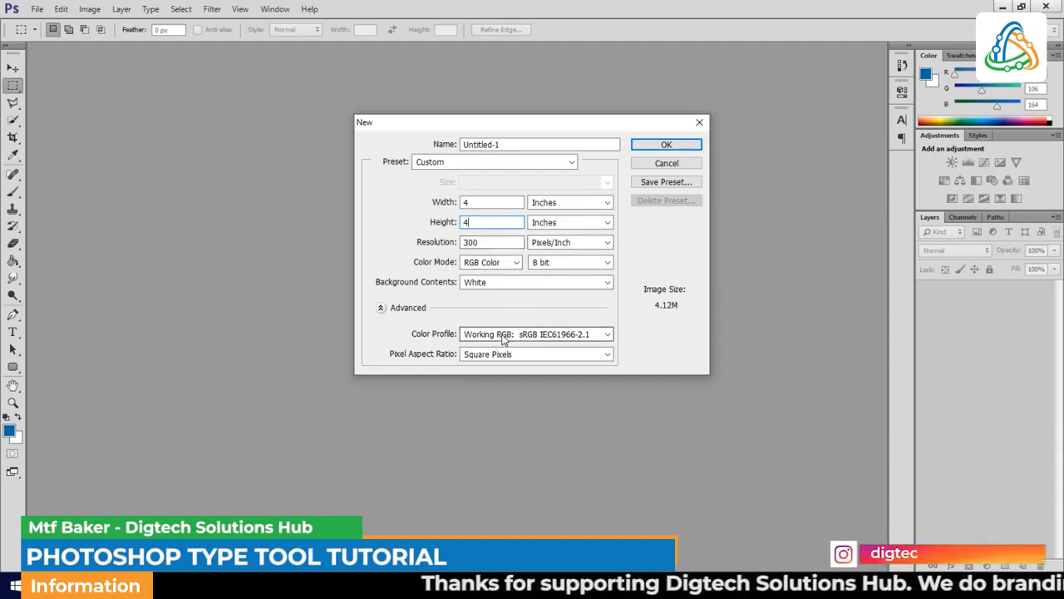
- Name the document "Text tool" and create it
{"action": "left_click", "coordinate": [503, 144]}
{"action": "key", "text": "BackSpace"}
{"action": "key", "text": "BackSpace"}
{"action": "key", "text": "BackSpace"}
{"action": "key", "text": "BackSpace"}
{"action": "key", "text": "BackSpace"}
{"action": "key", "text": "BackSpace"}
{"action": "key", "text": "BackSpace"}
{"action": "key", "text": "BackSpace"}
{"action": "key", "text": "BackSpace"}
{"action": "key", "text": "BackSpace"}
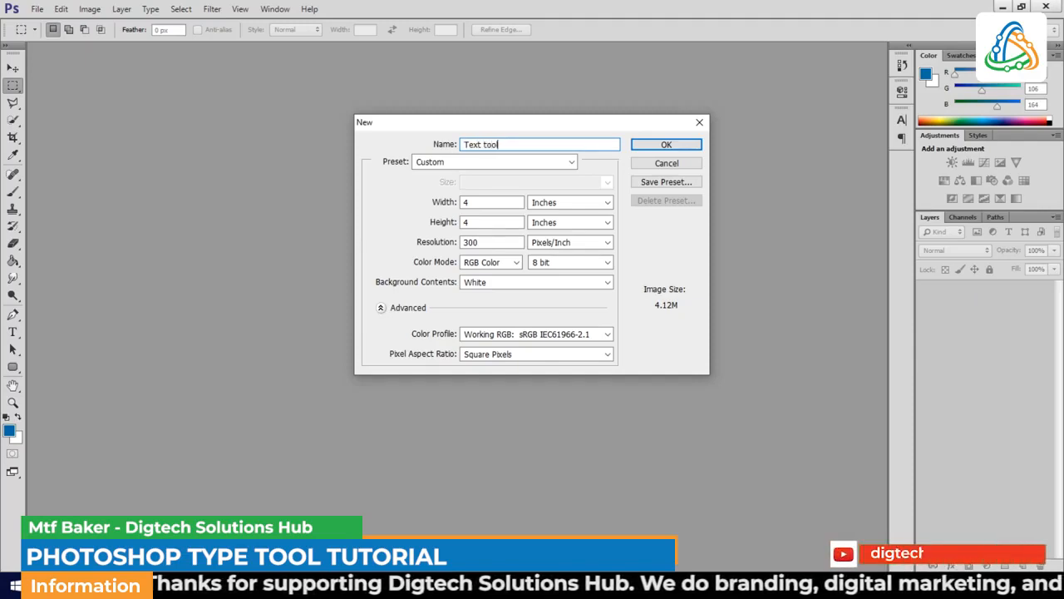
{"action": "left_click", "coordinate": [649, 146]}
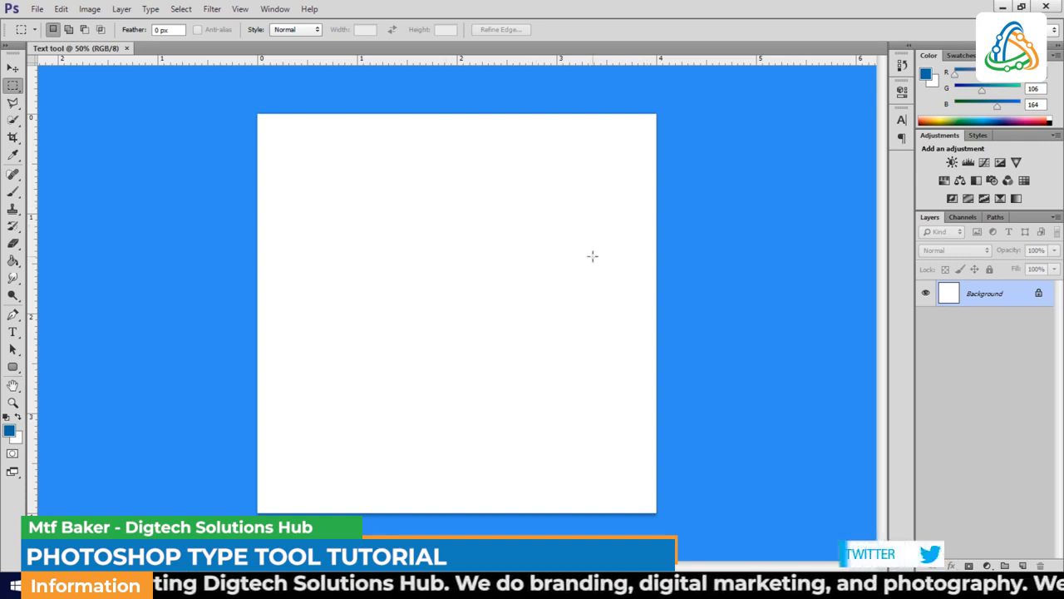
- With the Horizontal Type Tool, type "DIGTECH" near the centre of the canvas
{"action": "left_click", "coordinate": [14, 333]}
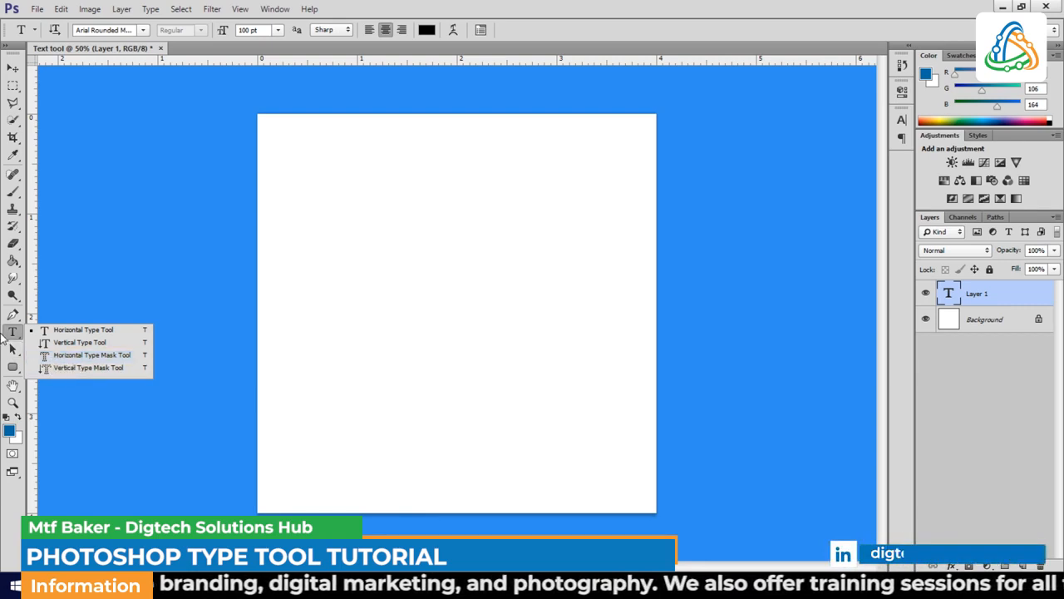
{"action": "left_click", "coordinate": [79, 334]}
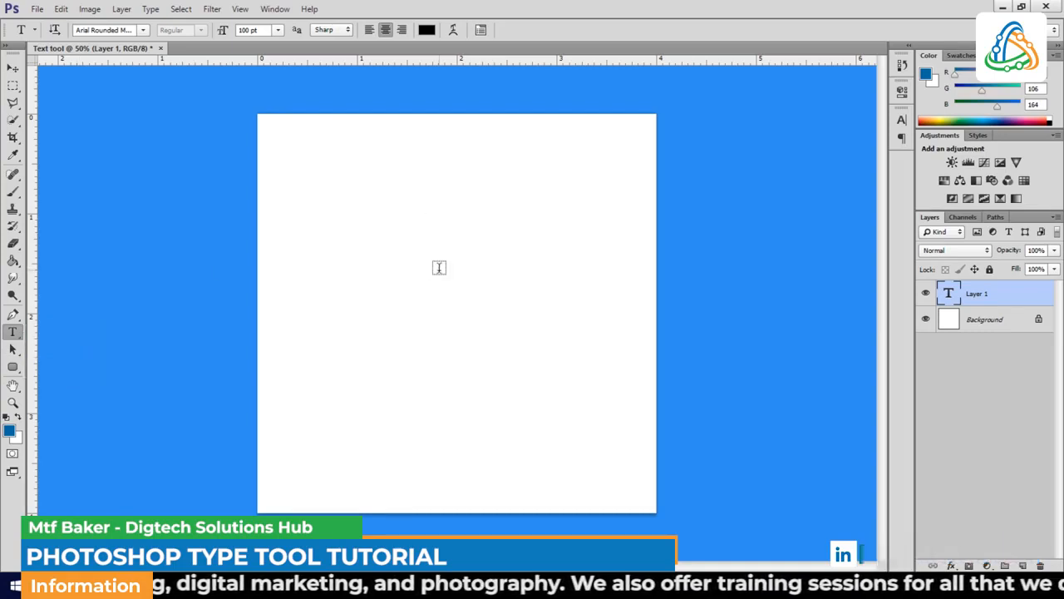
{"action": "left_click", "coordinate": [439, 267]}
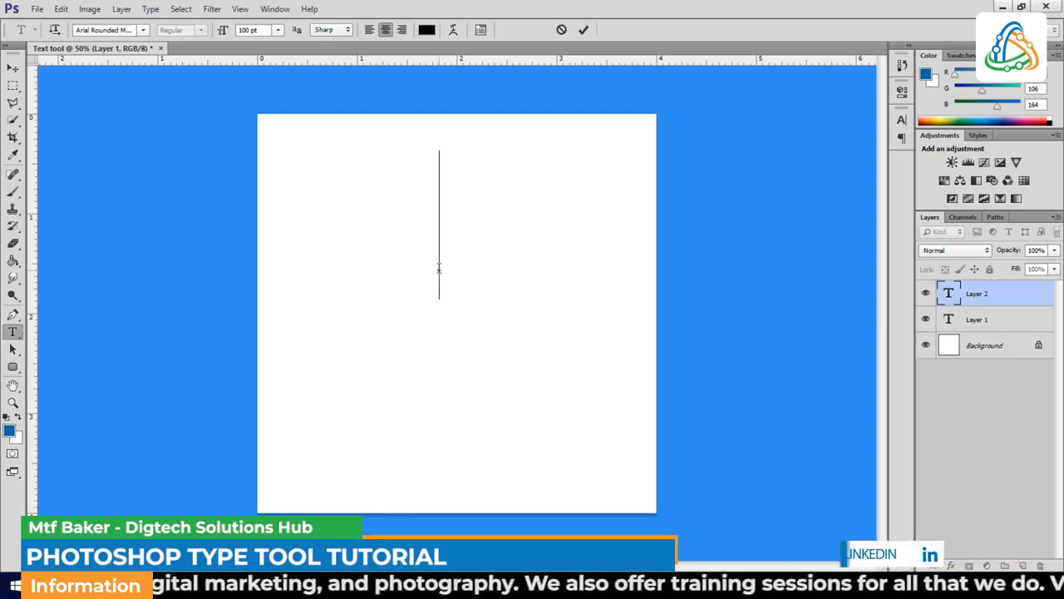
{"action": "type", "text": "DI"}
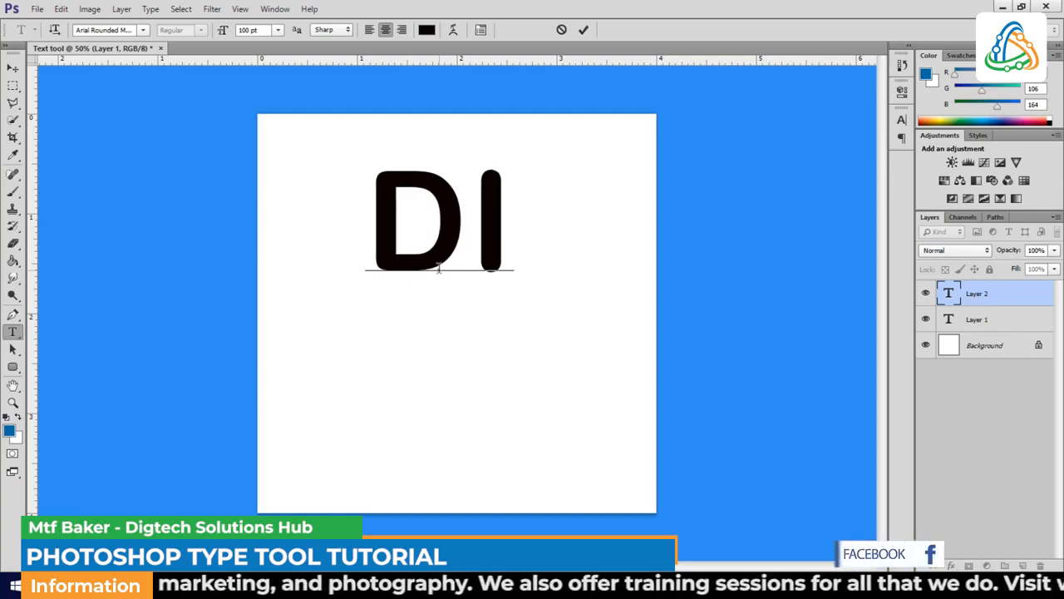
{"action": "type", "text": "GTECH"}
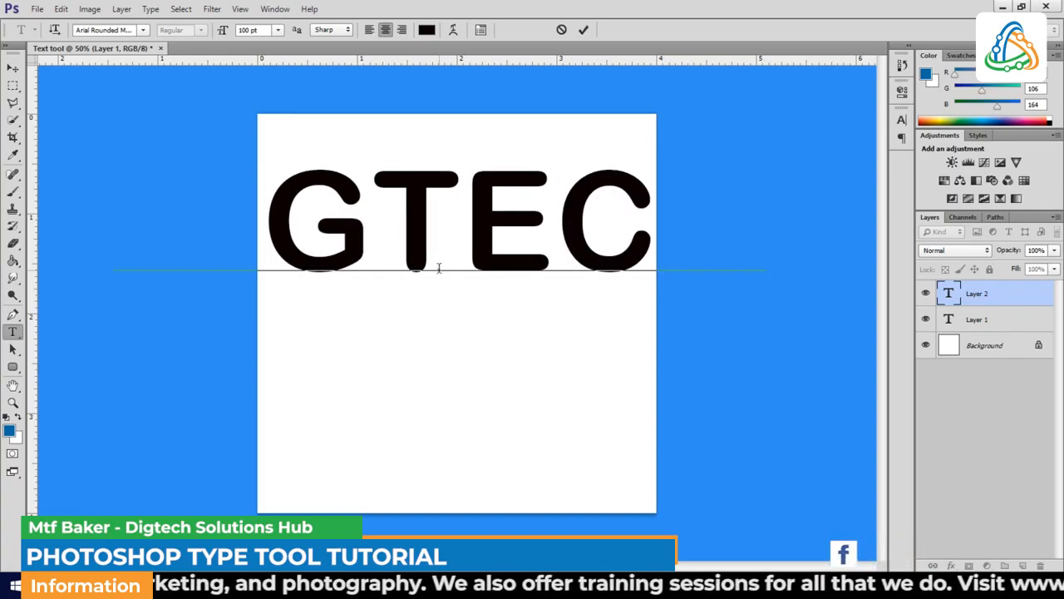
- Add a second line of text reading "SOLUTIONS HUB"
{"action": "key", "text": "Return"}
{"action": "type", "text": "S"}
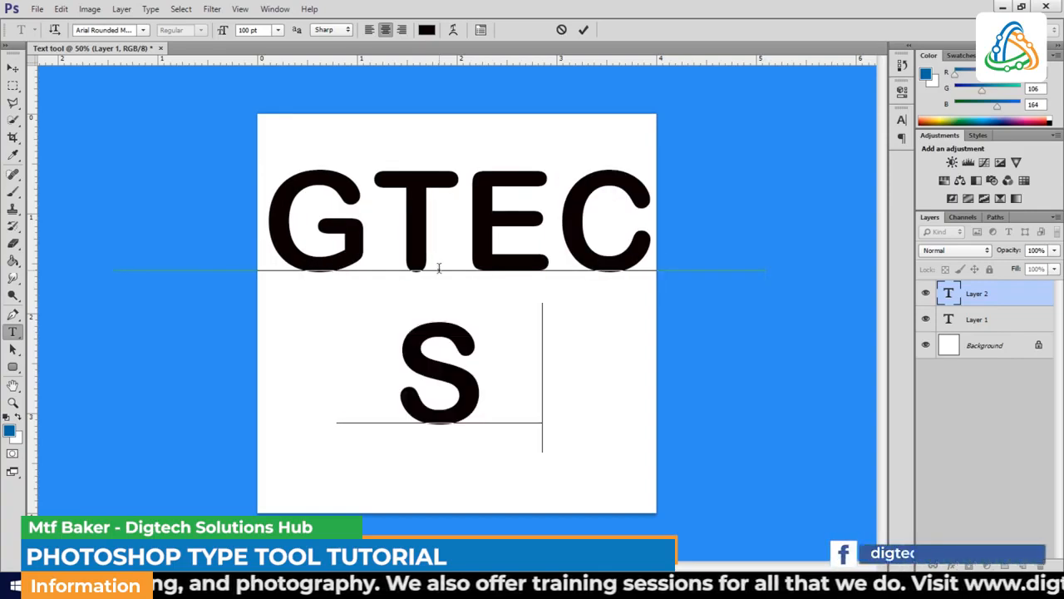
{"action": "type", "text": "OLUTIO"}
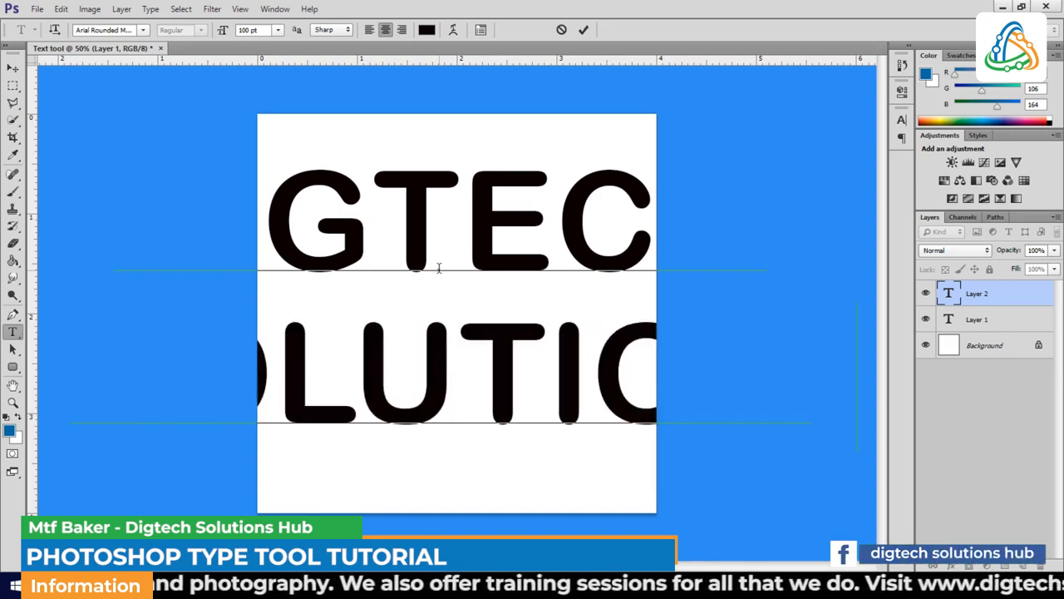
{"action": "type", "text": "NS HUB"}
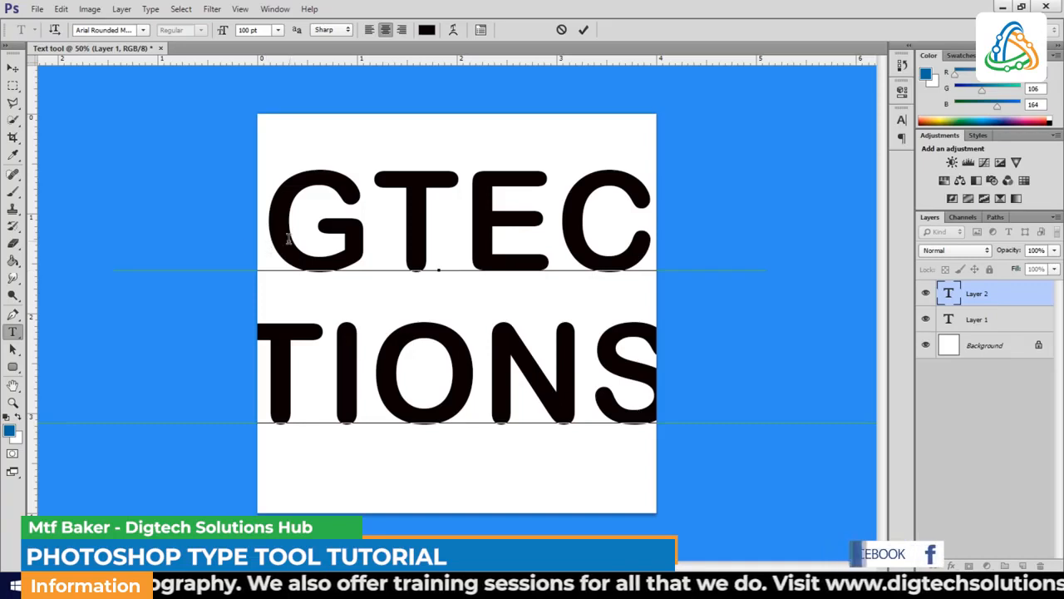
- Select all the text in the type layer and open the Character panel
{"action": "double_click", "coordinate": [948, 296]}
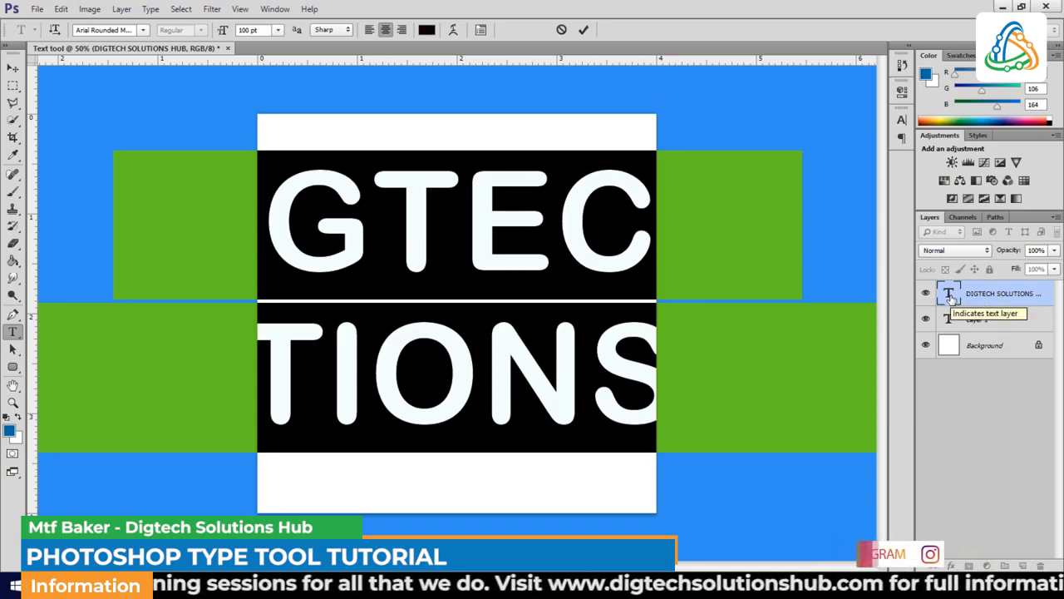
{"action": "key", "text": "ctrl"}
{"action": "key", "text": "ctrl"}
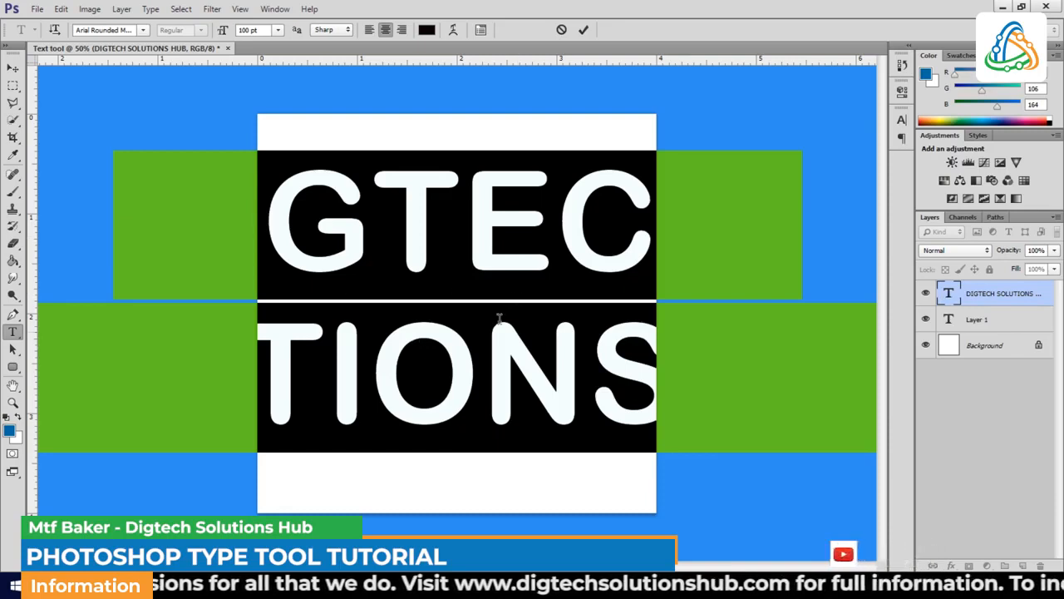
{"action": "left_click", "coordinate": [276, 9]}
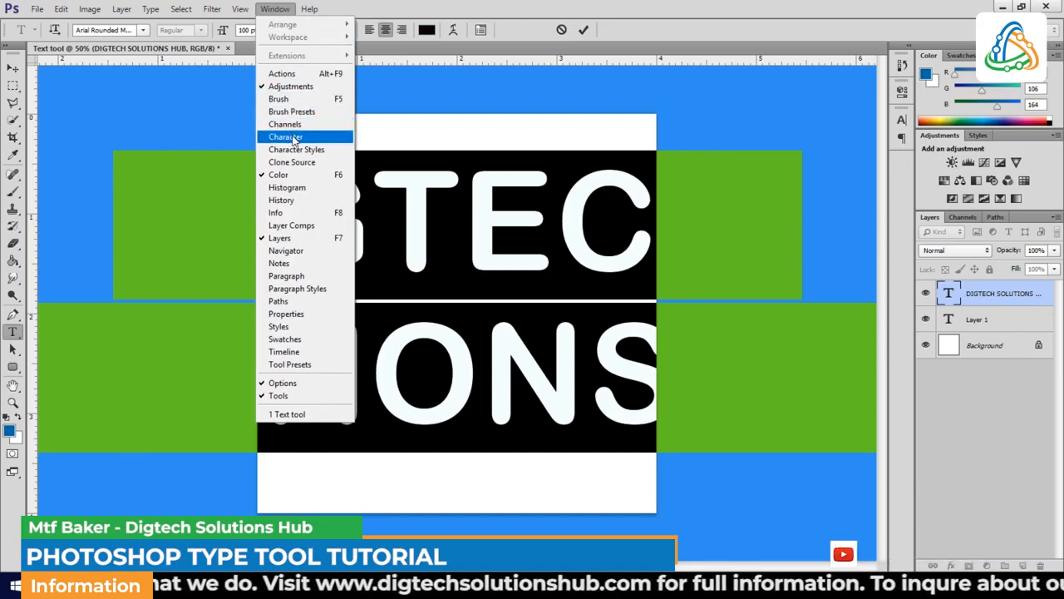
{"action": "left_click", "coordinate": [293, 138]}
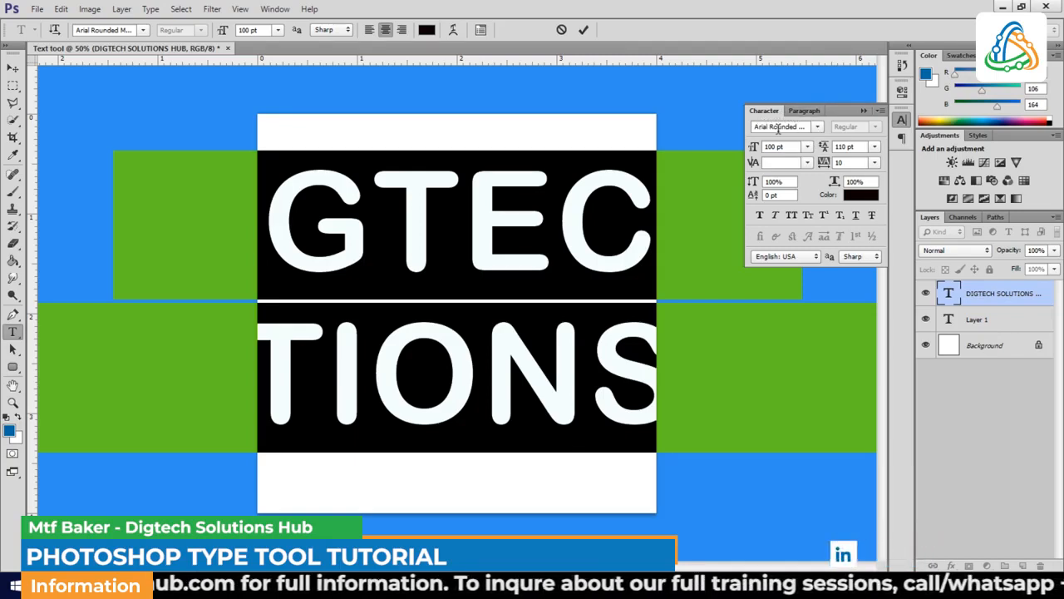
- Set the selected text's font to Montserrat
{"action": "left_click", "coordinate": [818, 128]}
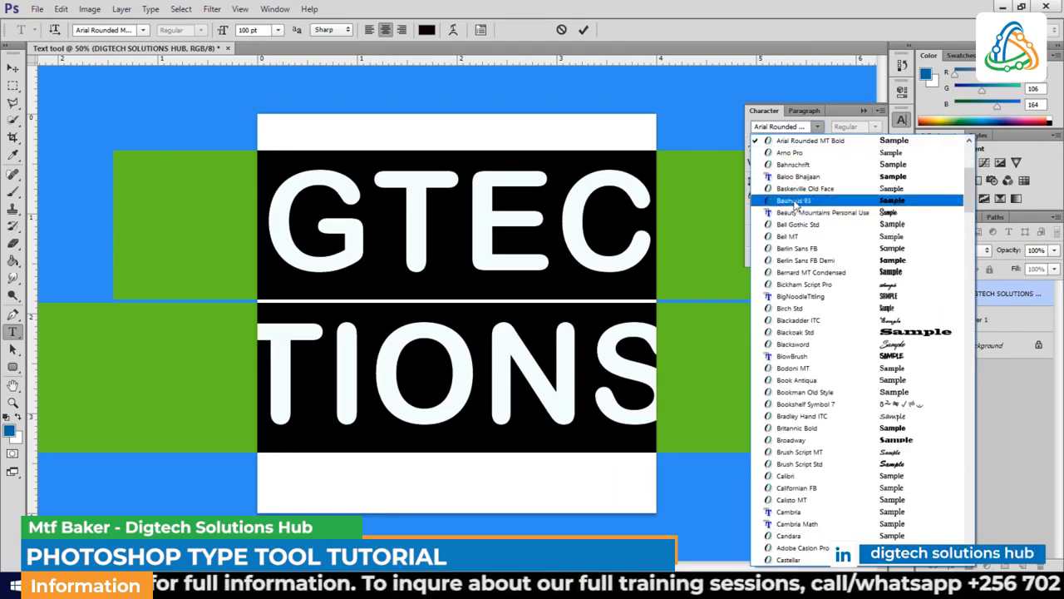
{"action": "left_click", "coordinate": [797, 177]}
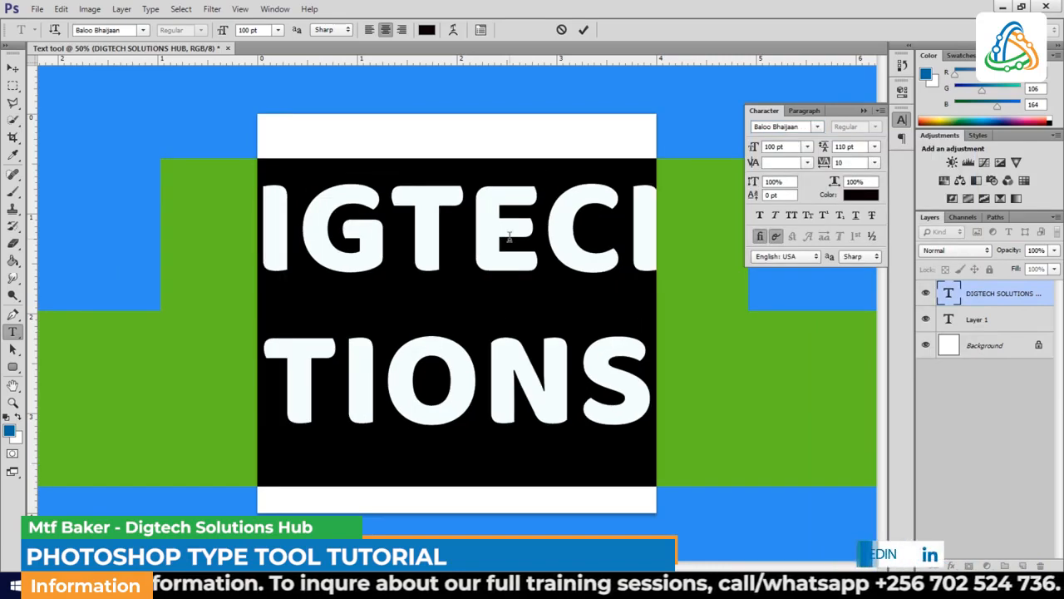
{"action": "left_click", "coordinate": [803, 126]}
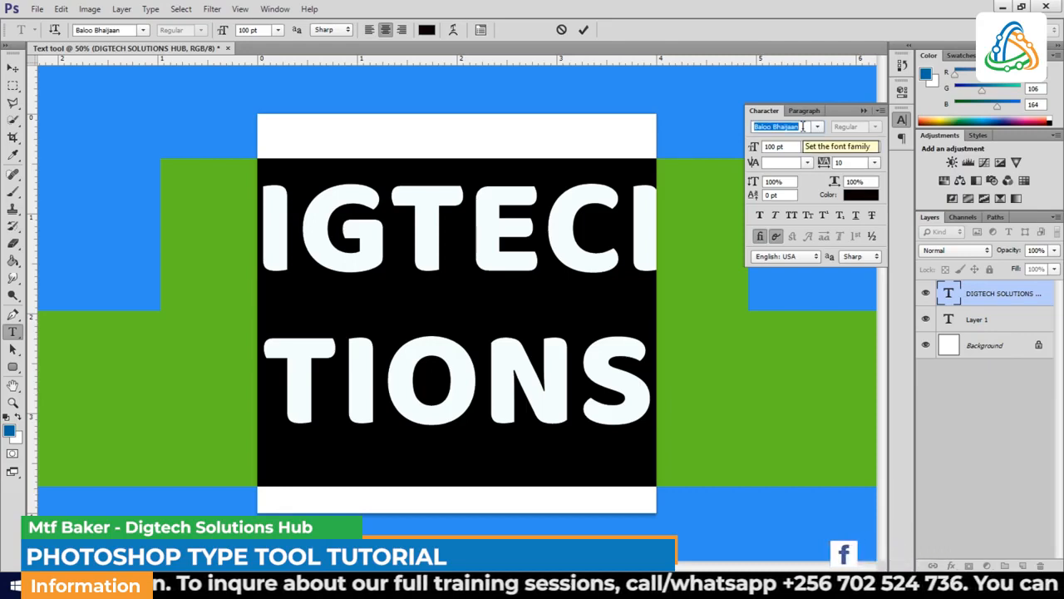
{"action": "type", "text": "Mono"}
{"action": "type", "text": "tserrat"}
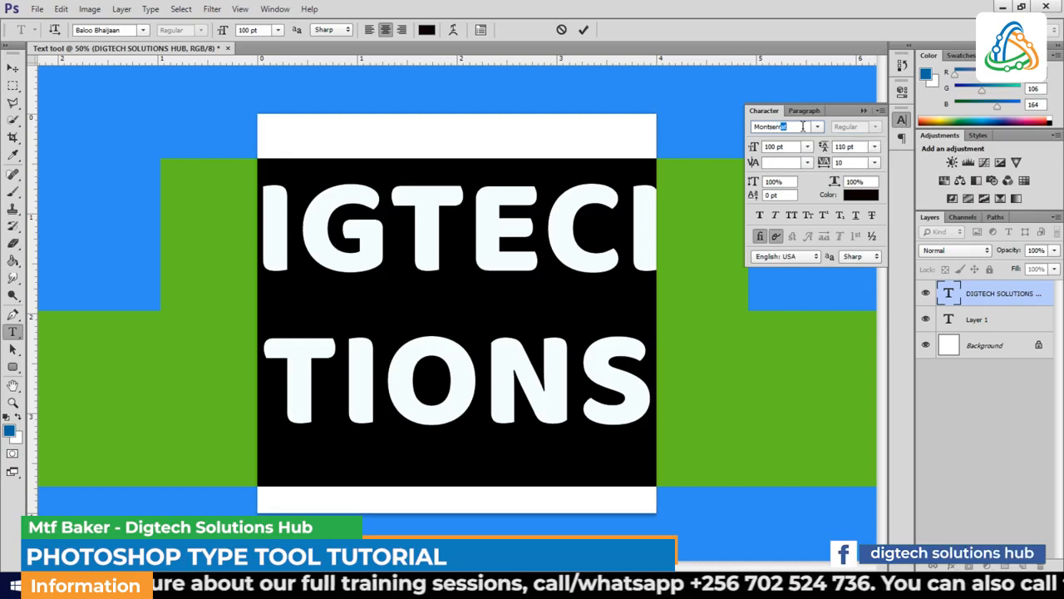
{"action": "key", "text": "Return"}
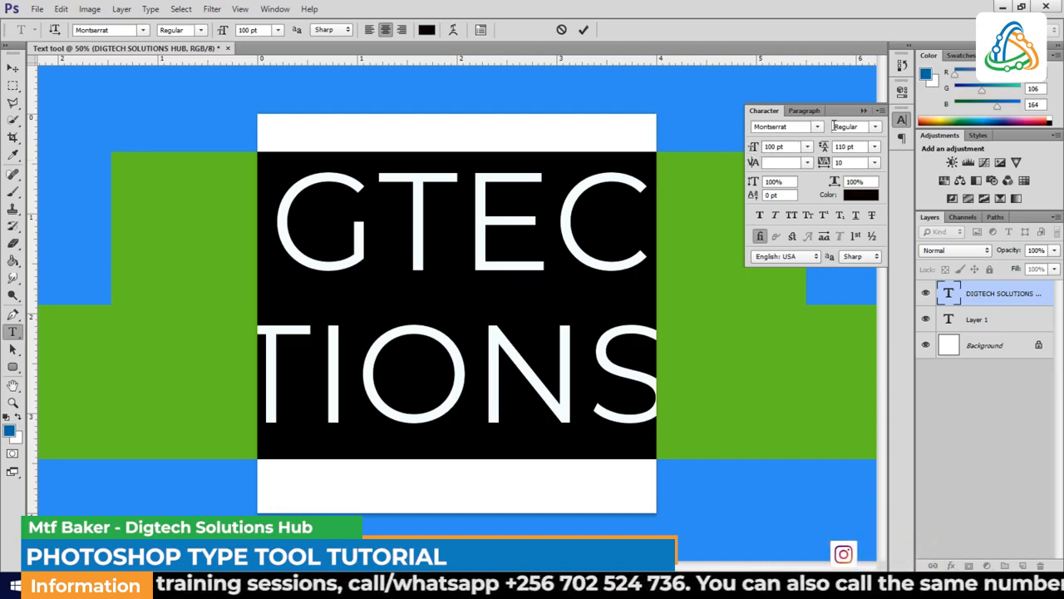
- Set the font style to Bold and the font size to 45 pt
{"action": "left_click", "coordinate": [875, 128]}
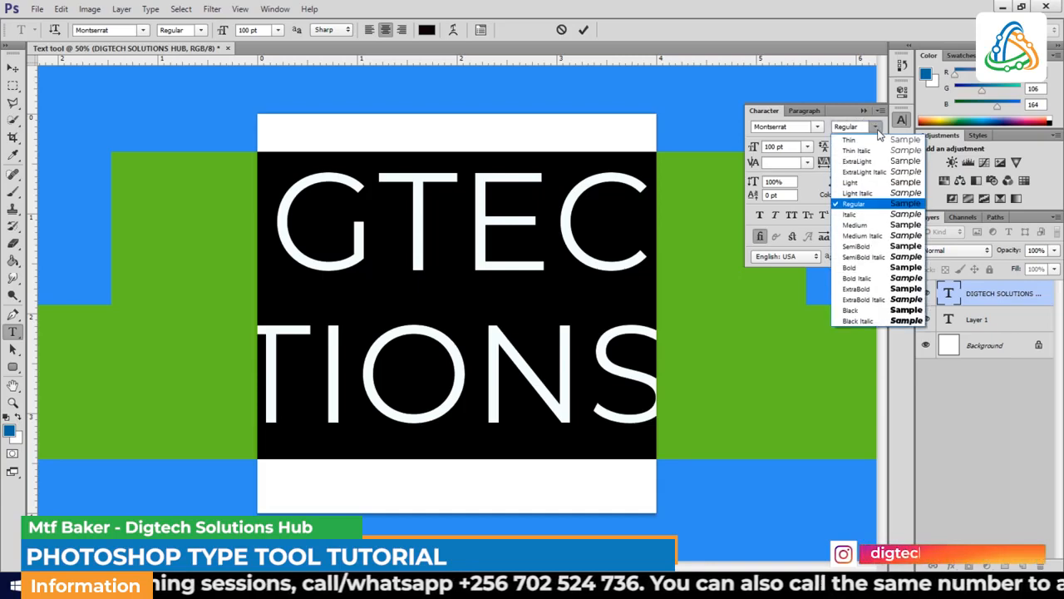
{"action": "left_click", "coordinate": [853, 267]}
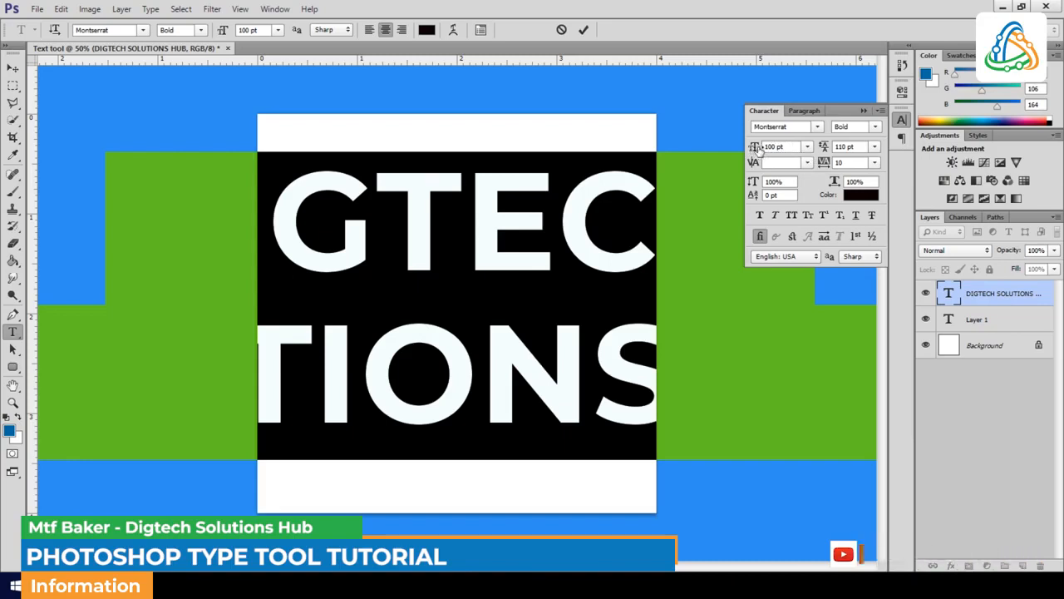
{"action": "left_click", "coordinate": [806, 147]}
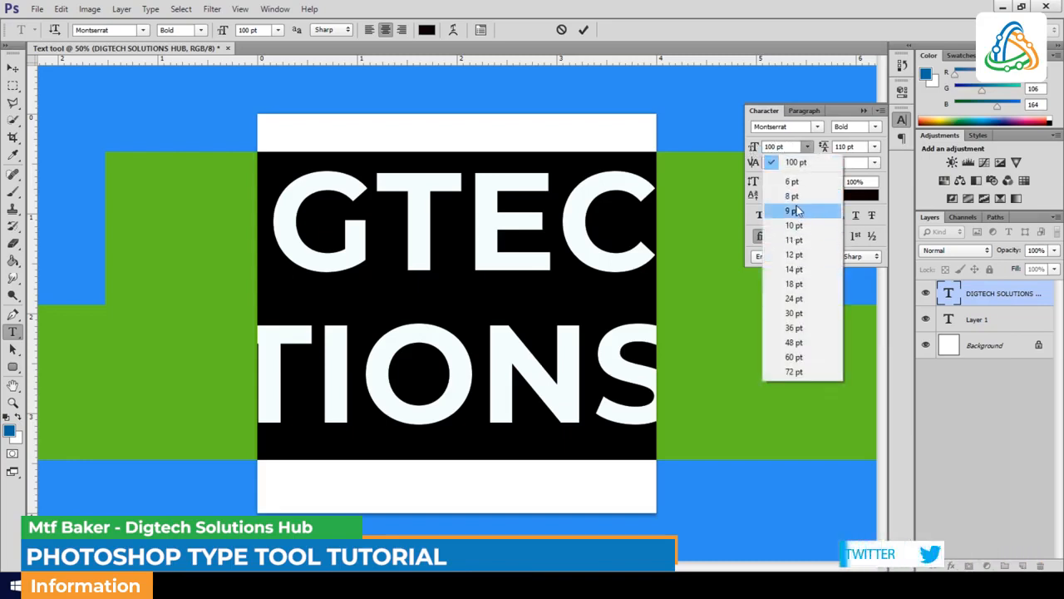
{"action": "left_click", "coordinate": [794, 314]}
{"action": "mouse_move", "coordinate": [754, 148]}
{"action": "left_mouse_down"}
{"action": "mouse_move", "coordinate": [778, 152]}
{"action": "mouse_move", "coordinate": [761, 152]}
{"action": "mouse_move", "coordinate": [776, 154]}
{"action": "mouse_move", "coordinate": [765, 160]}
{"action": "left_mouse_up"}
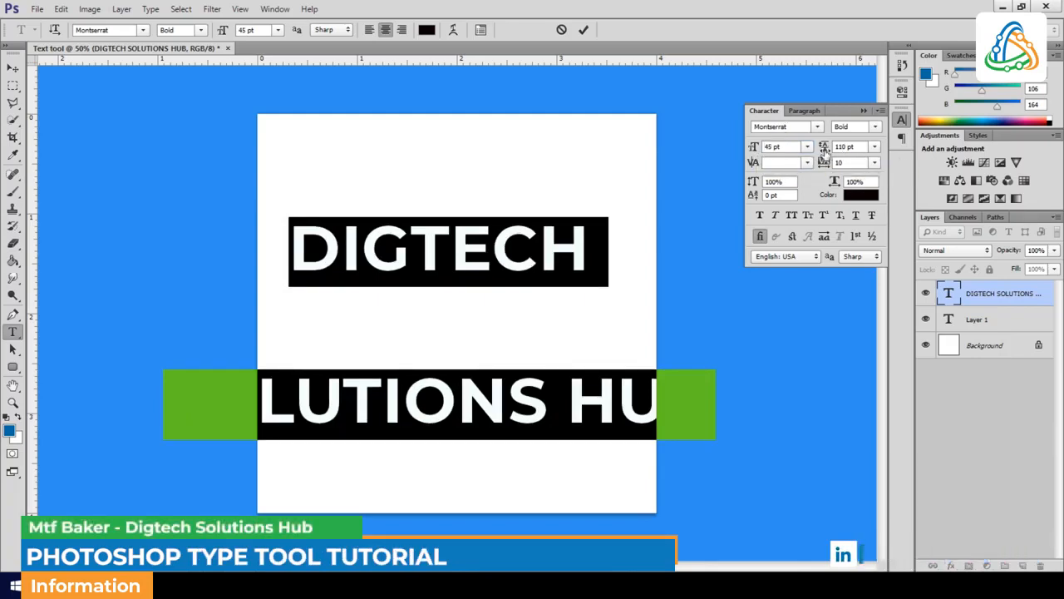
- Set the leading to Auto and the tracking to 0
{"action": "left_click", "coordinate": [874, 146]}
{"action": "left_click", "coordinate": [864, 161]}
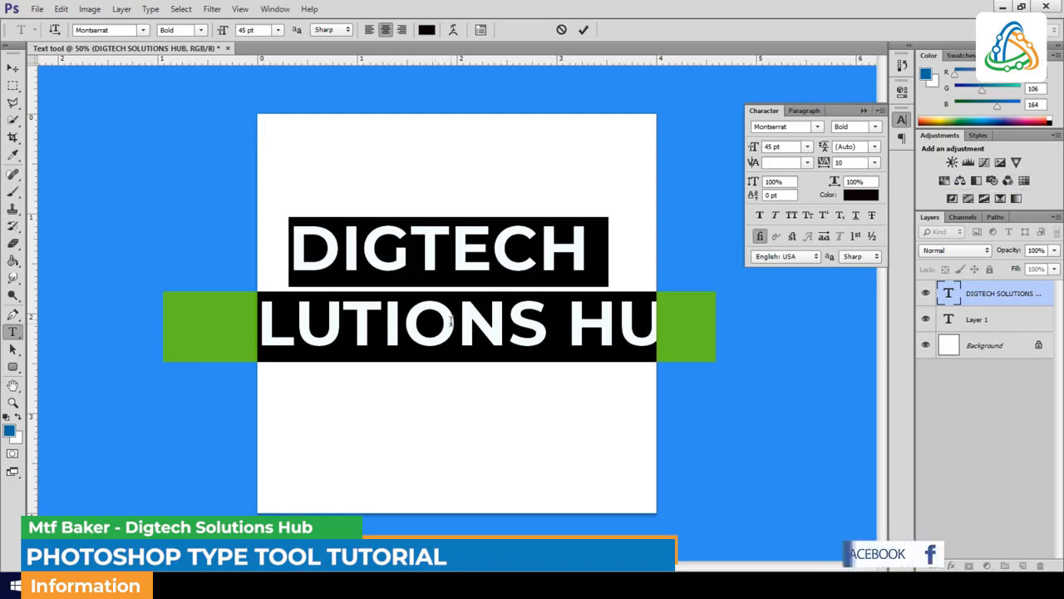
{"action": "left_click", "coordinate": [875, 162]}
{"action": "left_click", "coordinate": [879, 275]}
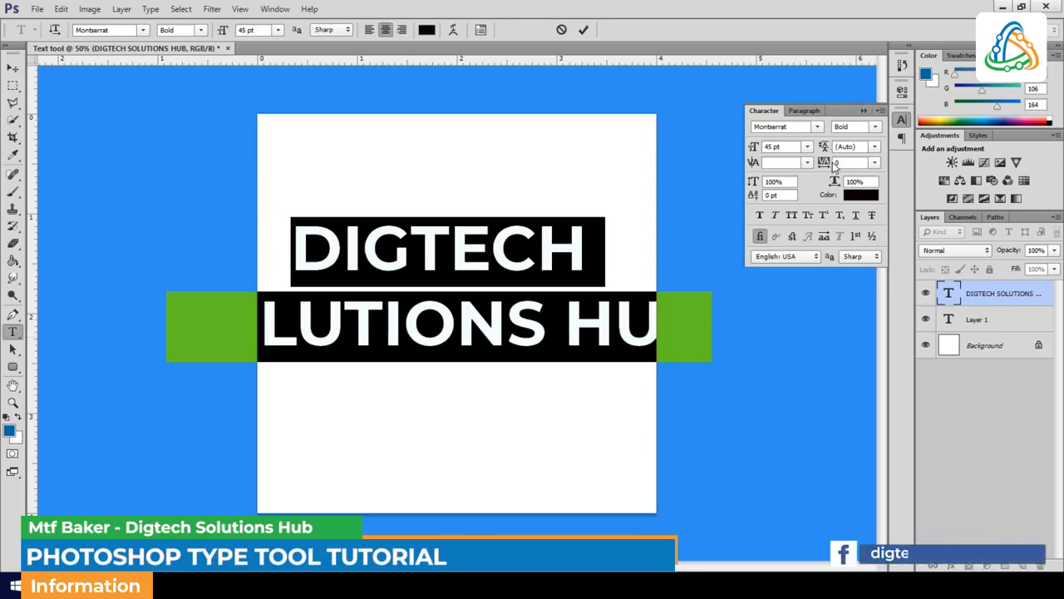
{"action": "left_click_drag", "start_coordinate": [826, 163], "coordinate": [827, 167]}
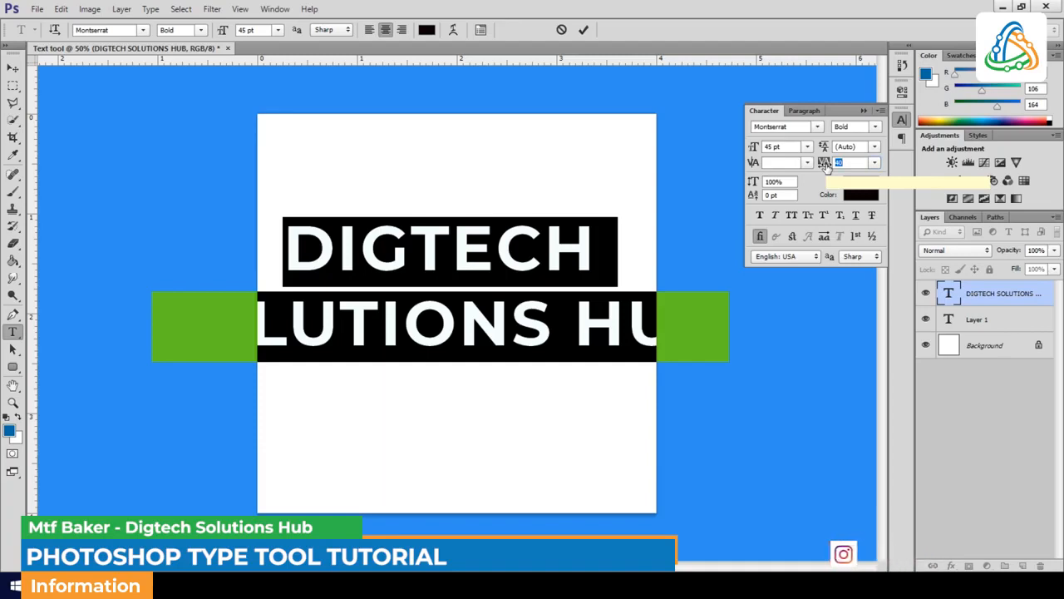
{"action": "left_click", "coordinate": [874, 163]}
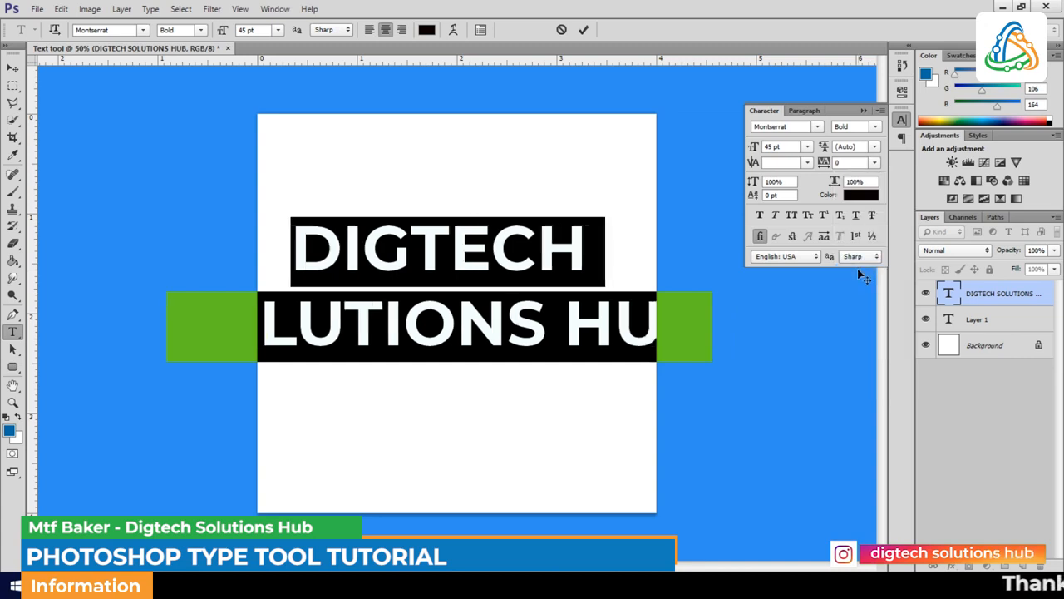
- Select the second line of text, "SOLUTIONS HUB"
{"action": "left_click", "coordinate": [669, 326]}
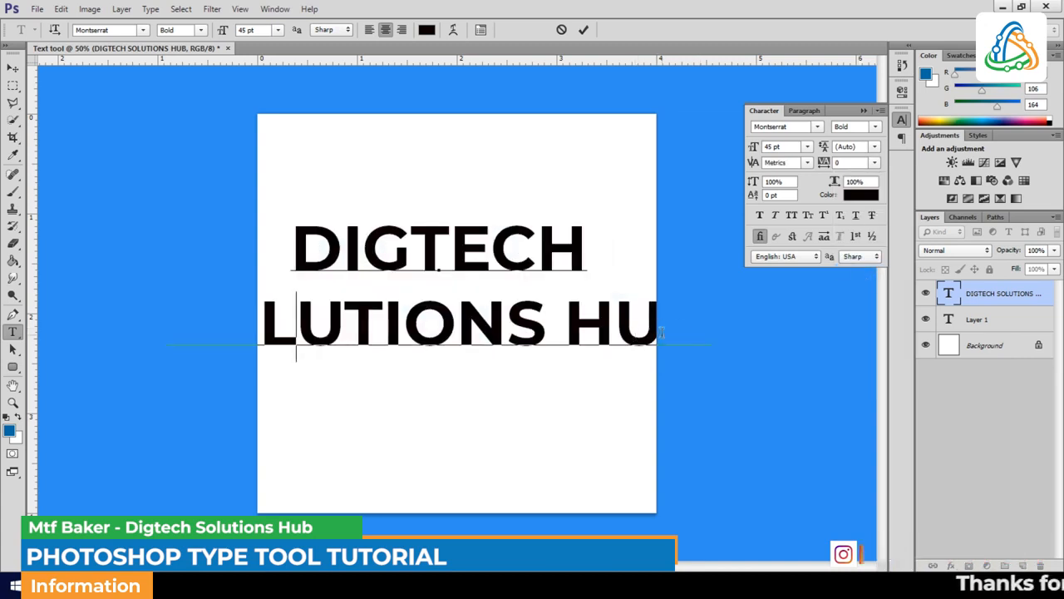
{"action": "left_click_drag", "start_coordinate": [707, 331], "coordinate": [156, 310]}
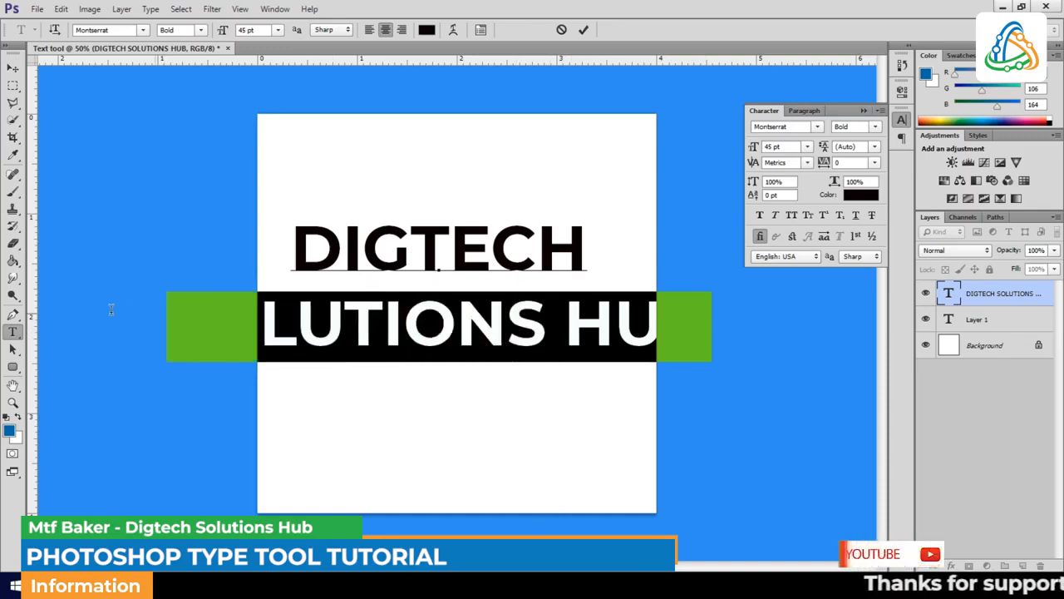